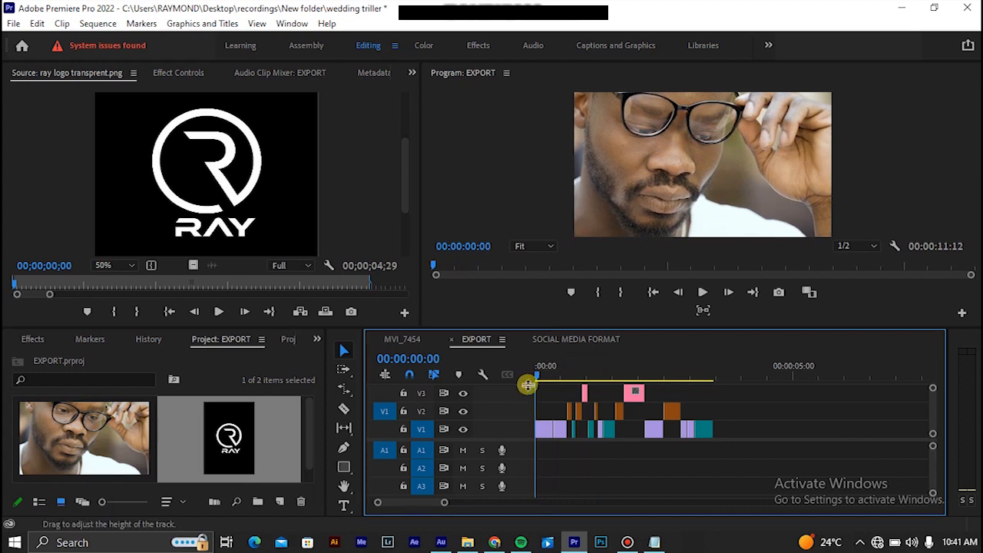
- Mark the in point at the start of the EXPORT sequence and the out point at 00:00:03:13
{"action": "key", "text": "i"}
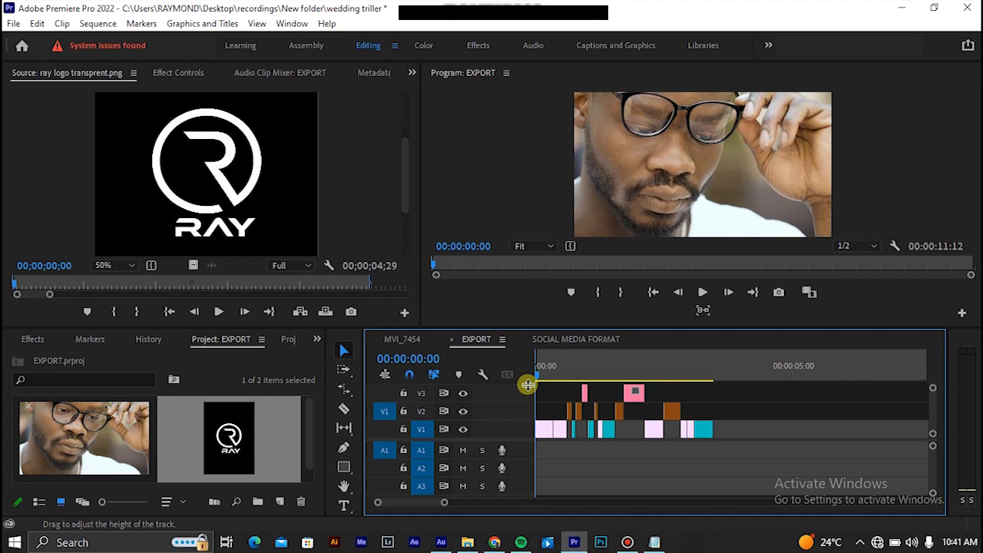
{"action": "left_click", "coordinate": [713, 366]}
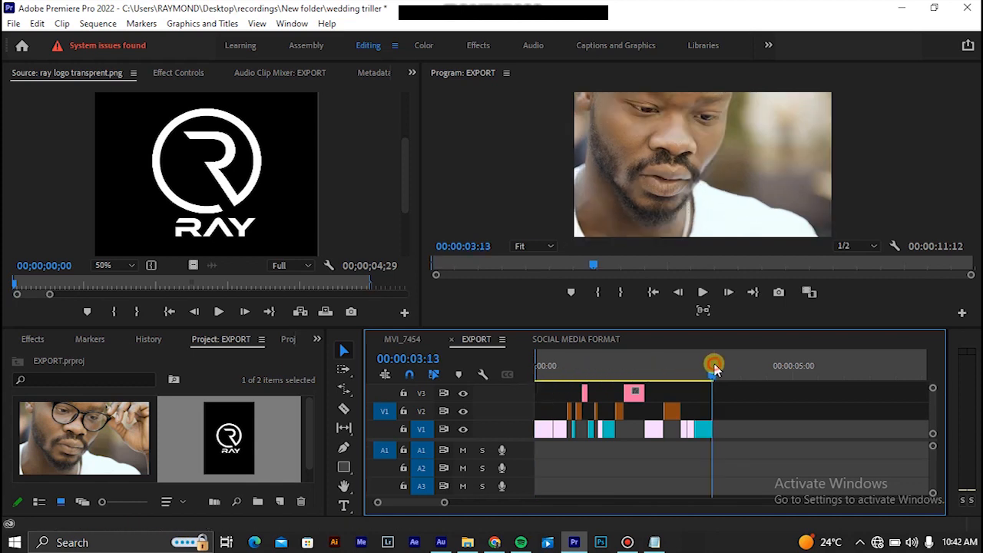
{"action": "key", "text": "o"}
{"action": "key", "text": "o"}
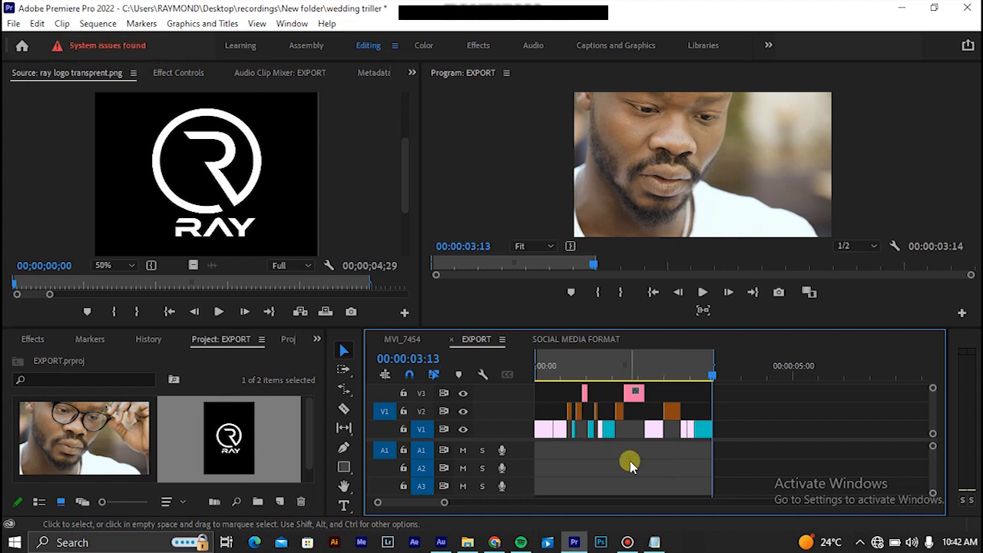
- Clear both the in and out points of the EXPORT sequence
{"action": "right_click", "coordinate": [585, 368]}
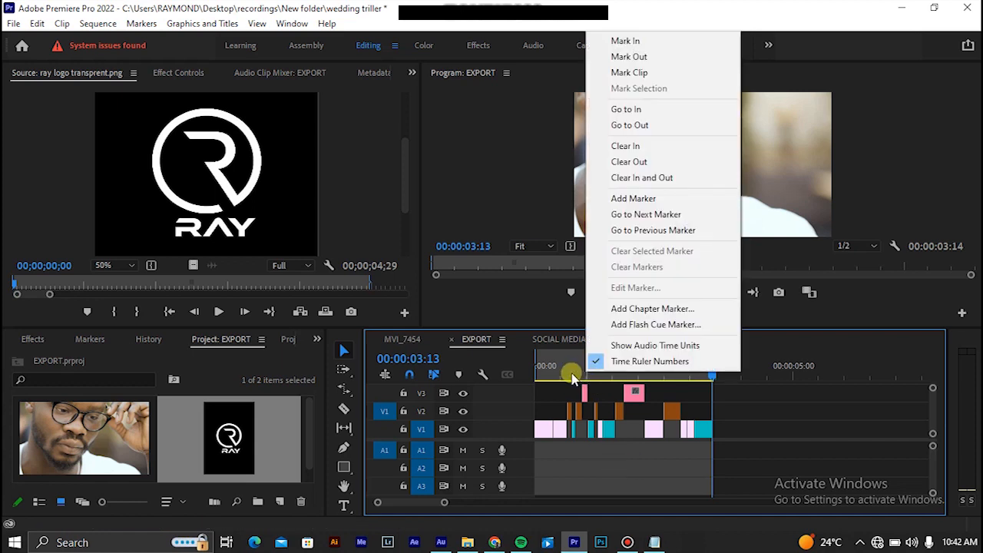
{"action": "left_click", "coordinate": [618, 179]}
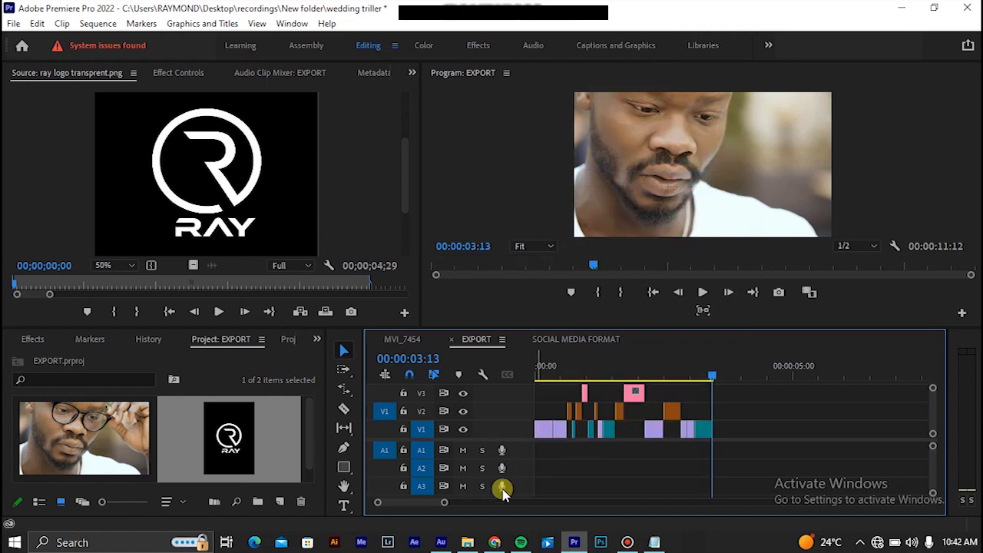
{"action": "left_click_drag", "start_coordinate": [444, 504], "coordinate": [478, 496]}
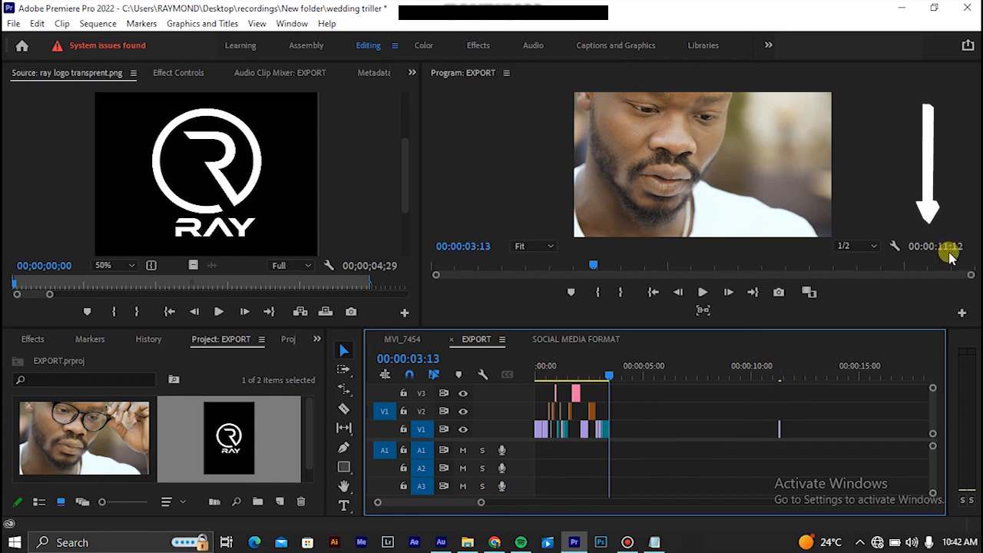
- Mark an export range from the sequence start to the end of the main clip group, at about 00:00:03:13
{"action": "left_click", "coordinate": [563, 376]}
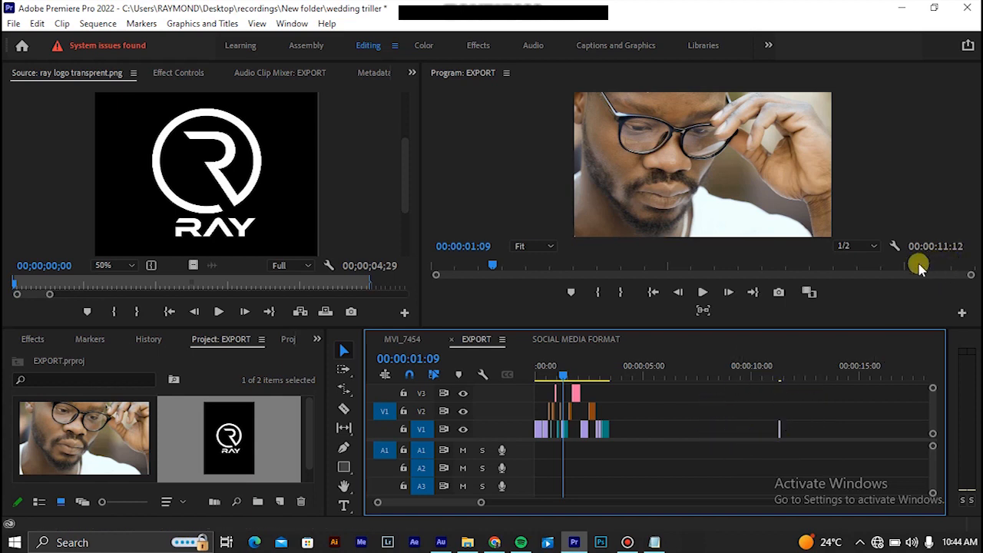
{"action": "left_click", "coordinate": [537, 372]}
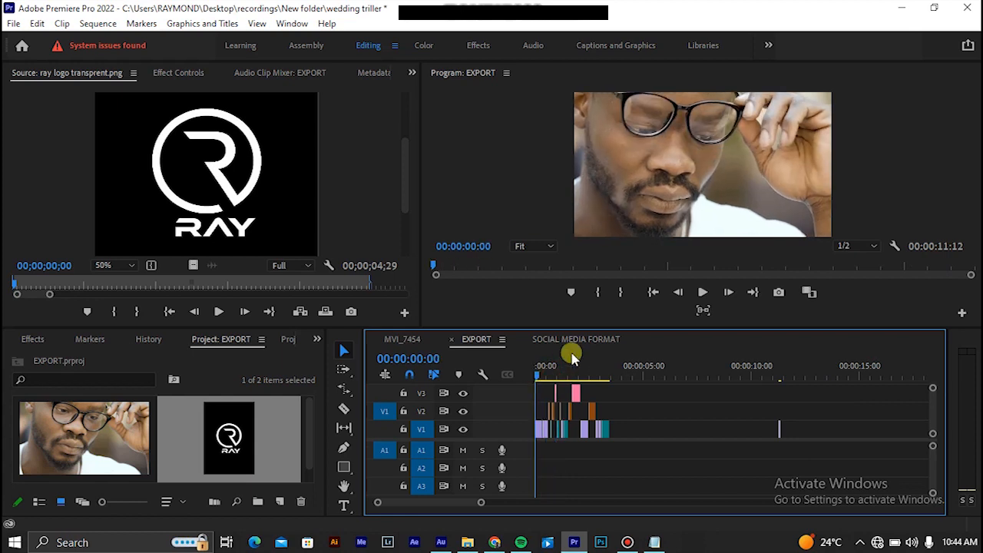
{"action": "left_click", "coordinate": [600, 294]}
{"action": "left_click_drag", "start_coordinate": [604, 366], "coordinate": [610, 370]}
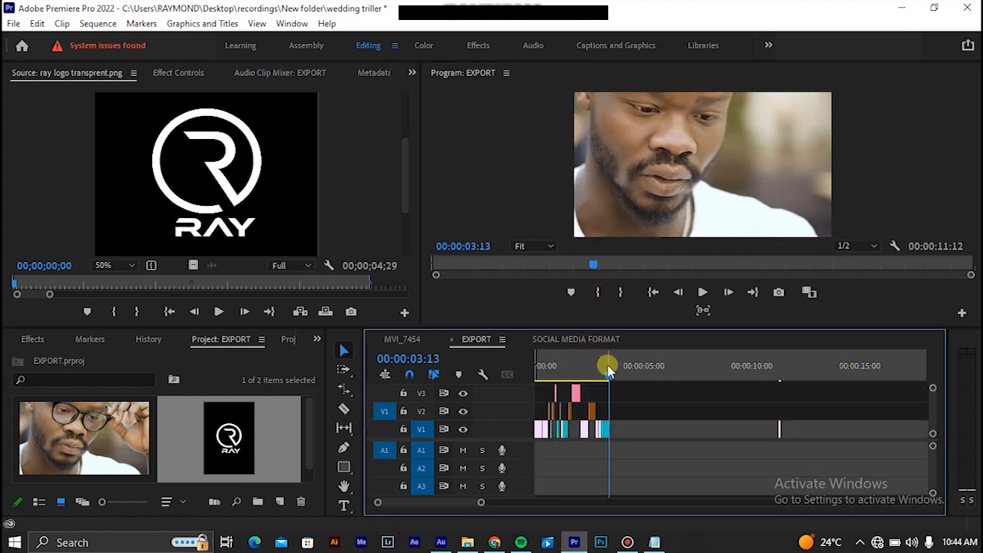
{"action": "left_click", "coordinate": [620, 291]}
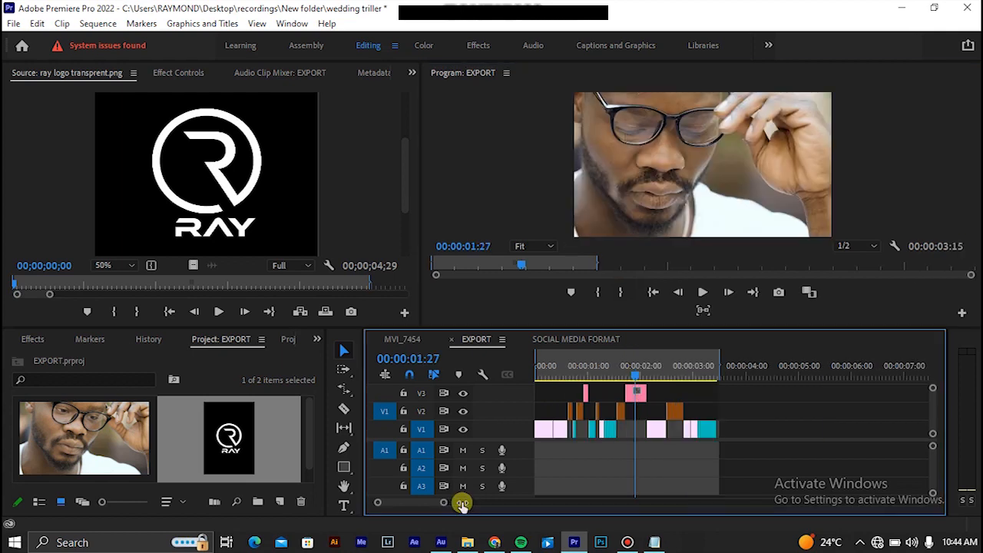
{"action": "left_click_drag", "start_coordinate": [461, 502], "coordinate": [439, 502]}
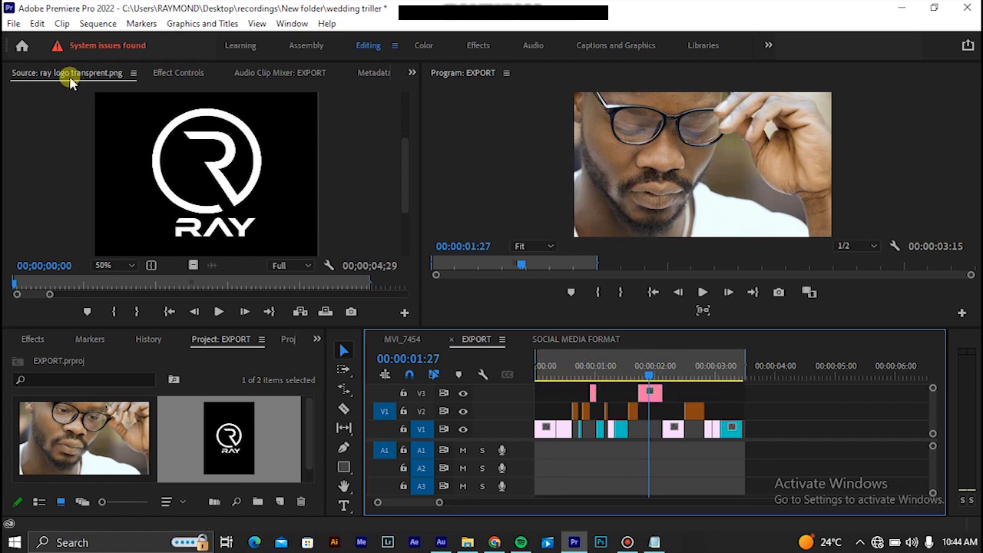
{"action": "left_click", "coordinate": [13, 23]}
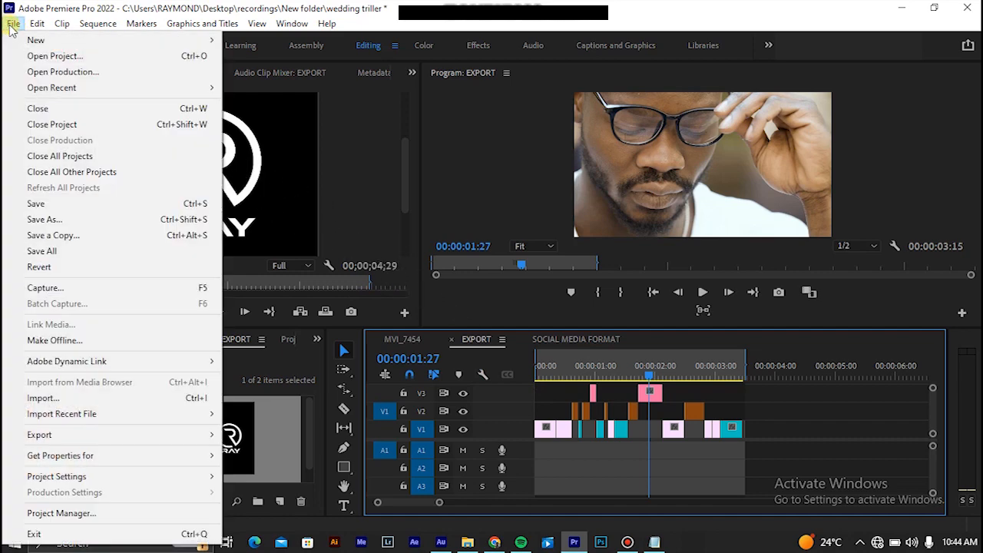
{"action": "left_click", "coordinate": [89, 436]}
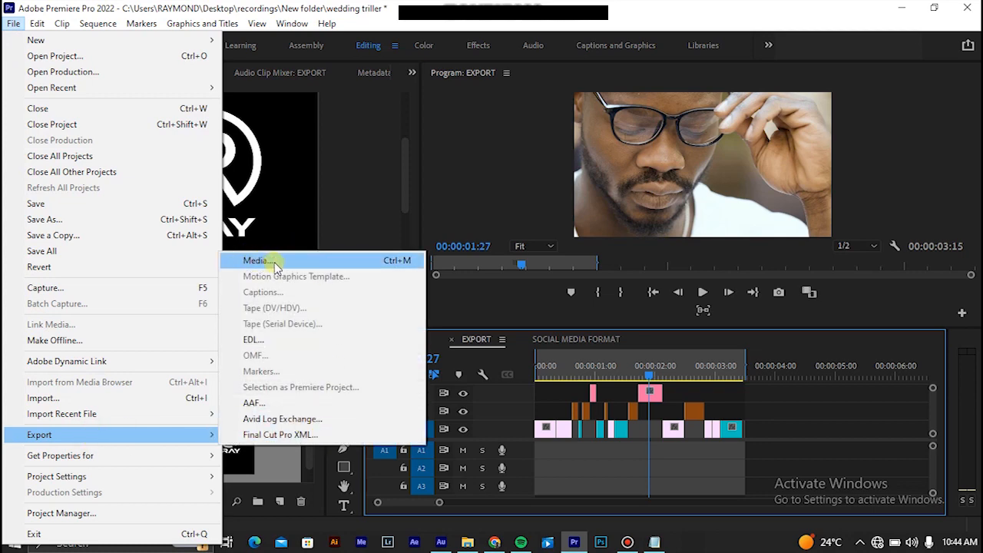
{"action": "left_click", "coordinate": [782, 405]}
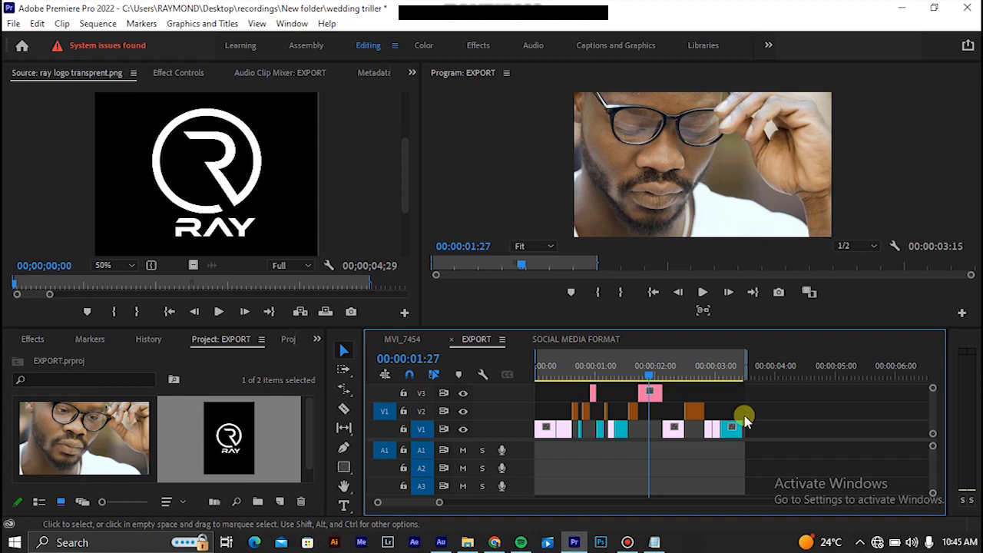
- Open the media export settings for the sequence and choose the H.264 format with the Match Source - High bitrate preset
{"action": "key", "text": "ctrl+m"}
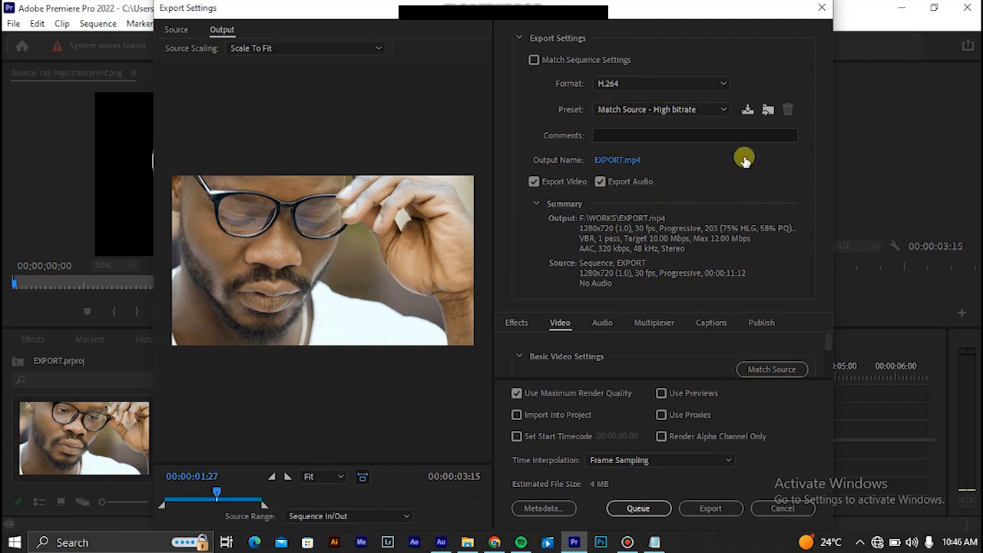
{"action": "left_click", "coordinate": [649, 86]}
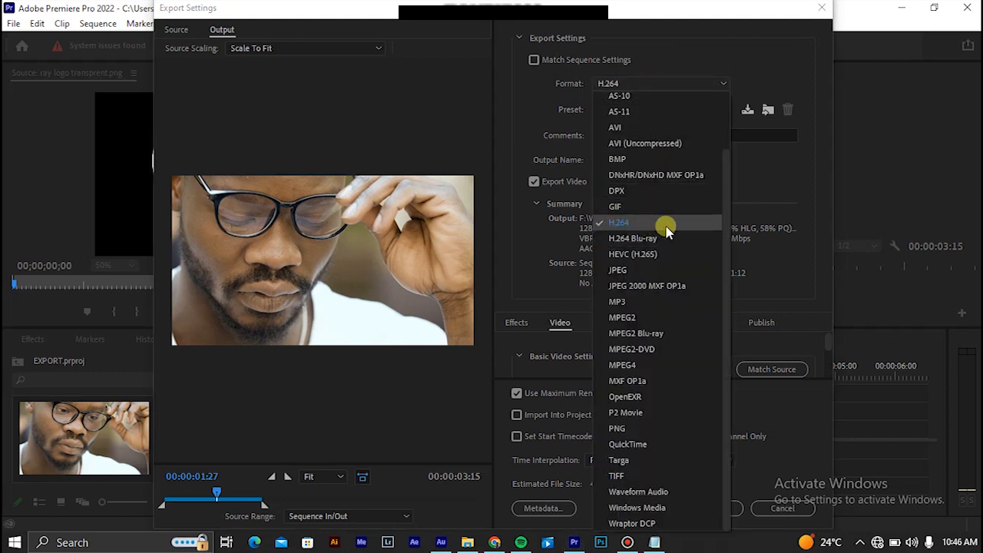
{"action": "left_click", "coordinate": [693, 227]}
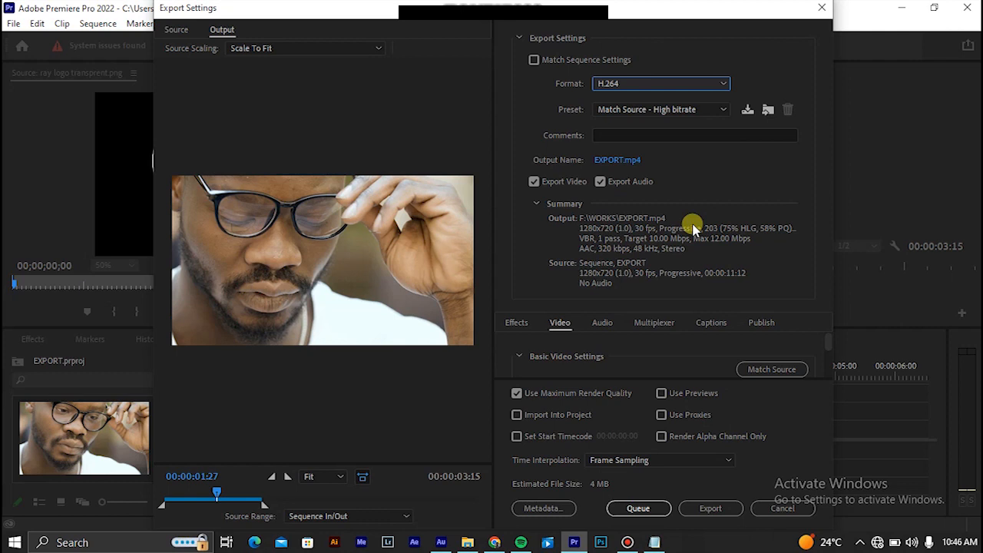
{"action": "left_click", "coordinate": [625, 115]}
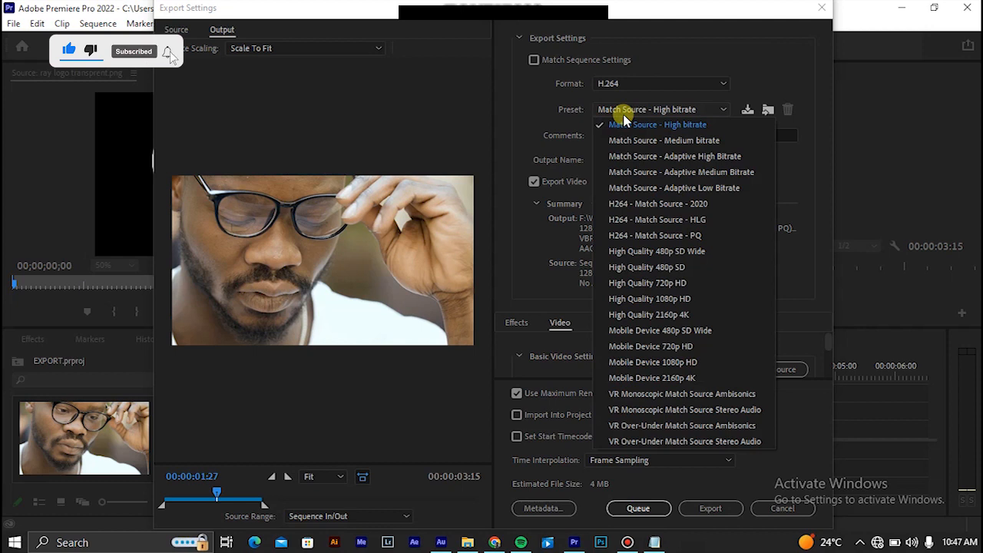
{"action": "left_click", "coordinate": [702, 126]}
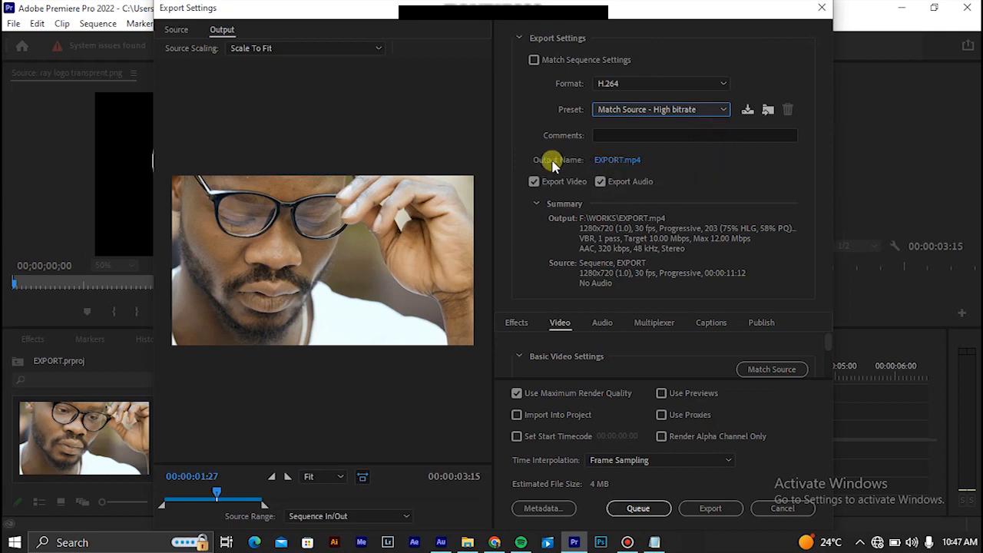
- Name the export output file GHHG and save its location as Local Disk (F:)
{"action": "left_click", "coordinate": [606, 163]}
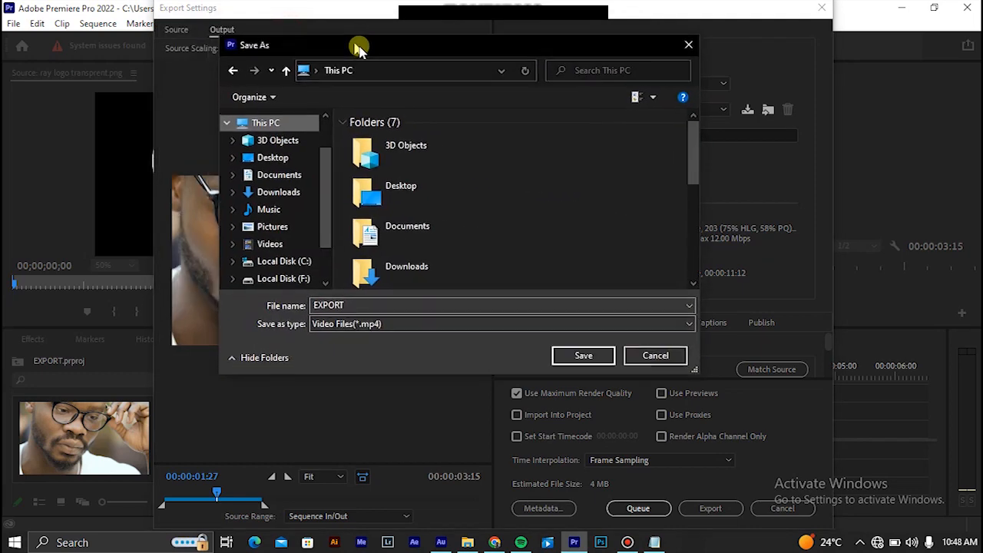
{"action": "left_click_drag", "start_coordinate": [359, 48], "coordinate": [353, 81]}
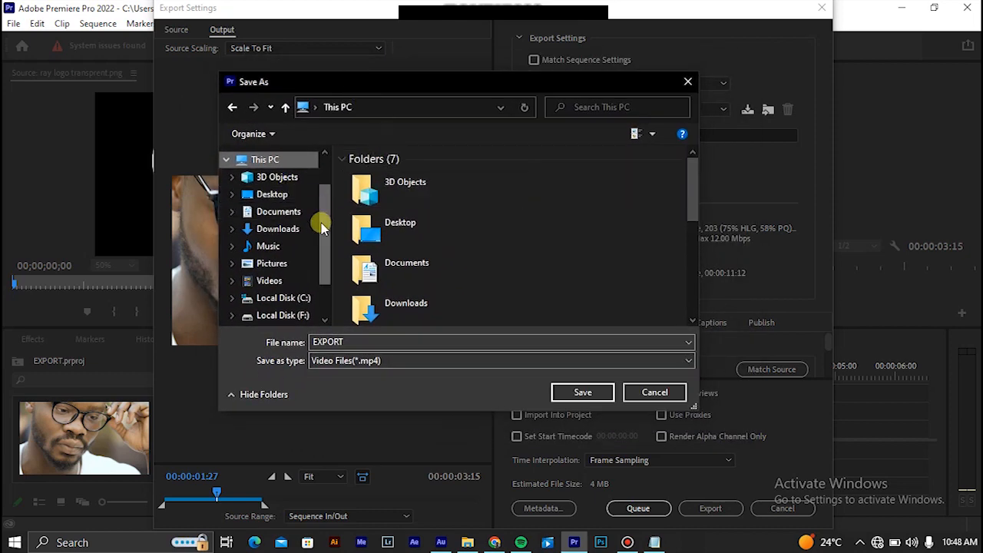
{"action": "scroll", "coordinate": [328, 193], "scroll_direction": "up", "scroll_amount": 1}
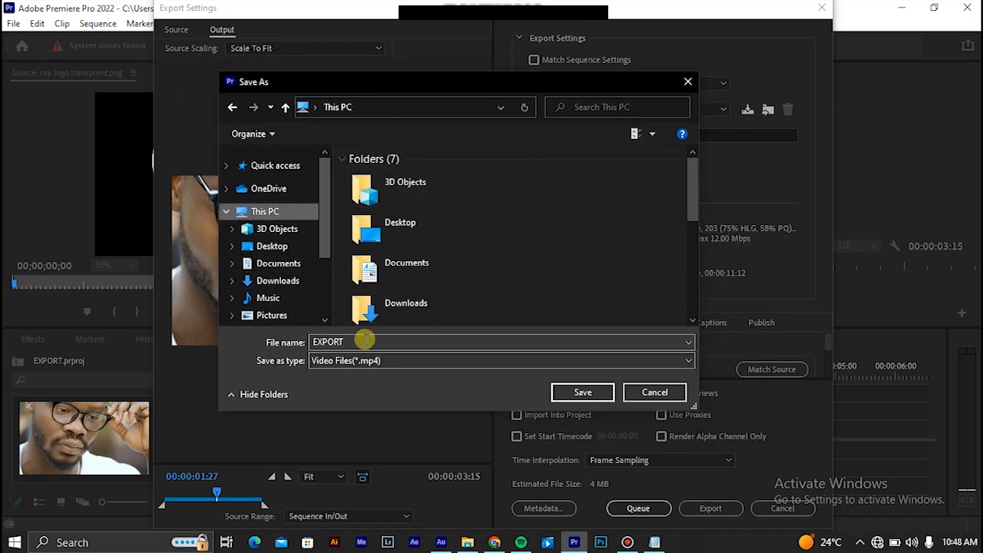
{"action": "left_click_drag", "start_coordinate": [361, 341], "coordinate": [302, 346]}
{"action": "type", "text": "GHHG"}
{"action": "double_click", "coordinate": [429, 238]}
{"action": "scroll", "coordinate": [430, 244], "scroll_direction": "down", "scroll_amount": 3}
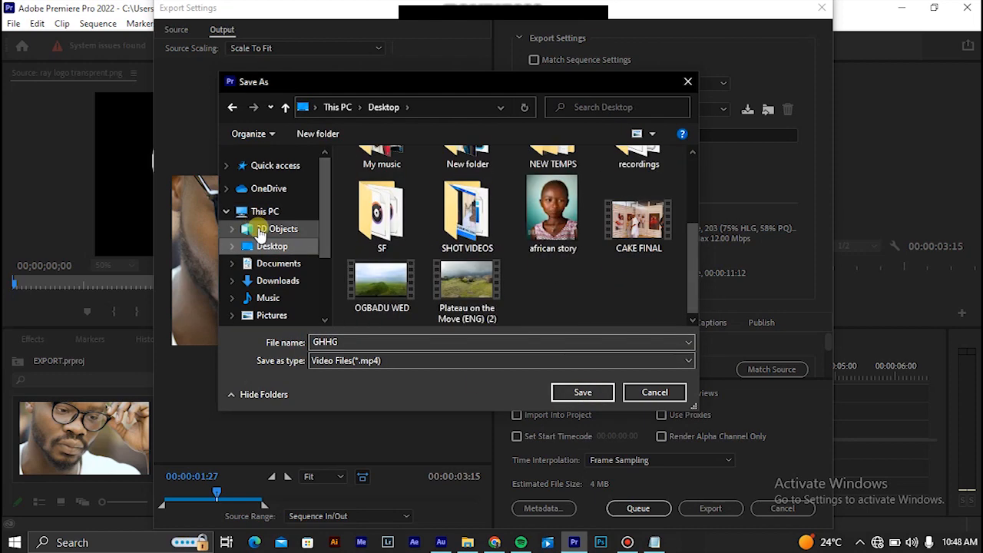
{"action": "left_click", "coordinate": [271, 264]}
{"action": "left_click", "coordinate": [264, 212]}
{"action": "scroll", "coordinate": [492, 277], "scroll_direction": "down", "scroll_amount": 3}
{"action": "double_click", "coordinate": [461, 307]}
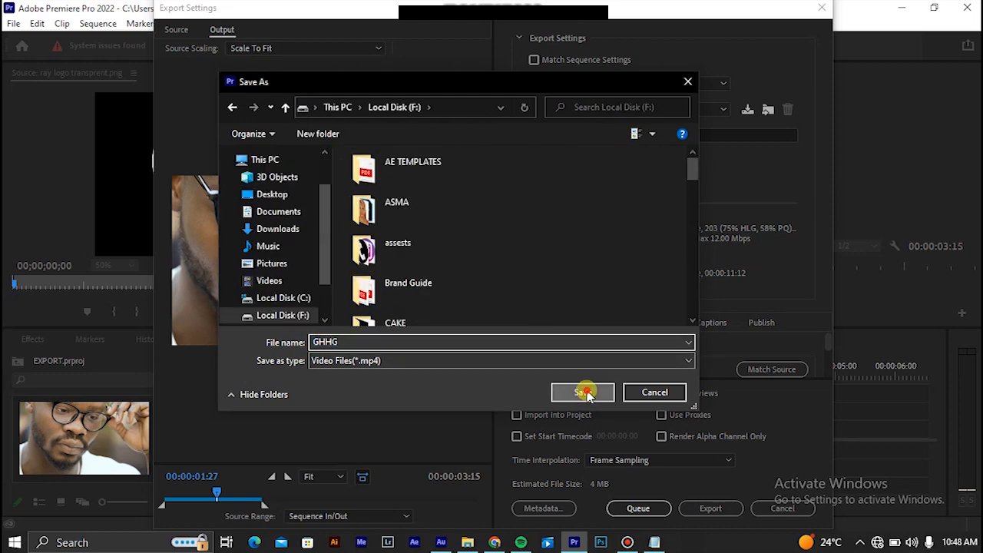
{"action": "left_click", "coordinate": [586, 392]}
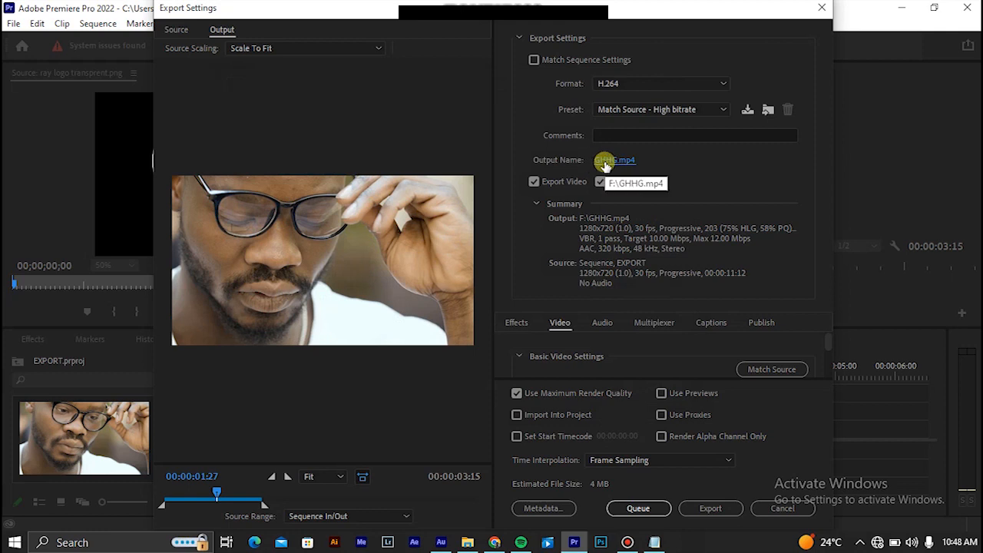
- Keep Use Maximum Render Quality enabled and turn on Render at Maximum Depth for the export
{"action": "left_click", "coordinate": [517, 395]}
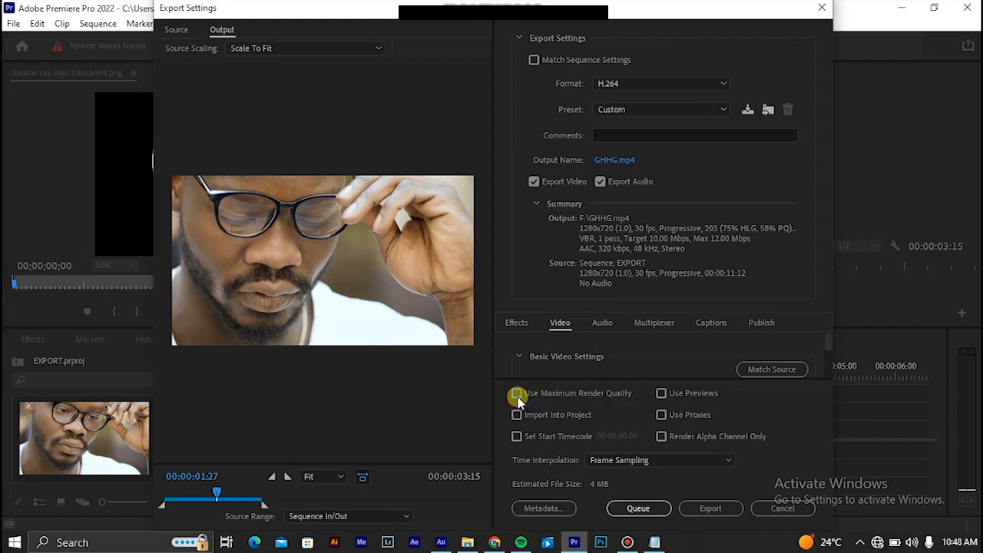
{"action": "left_click", "coordinate": [517, 395]}
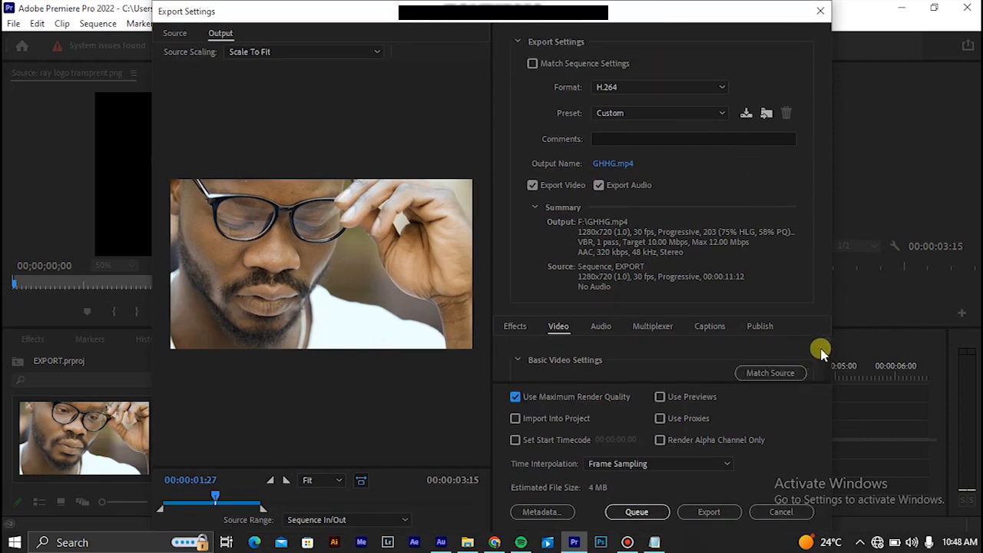
{"action": "scroll", "coordinate": [828, 347], "scroll_direction": "down", "scroll_amount": 5}
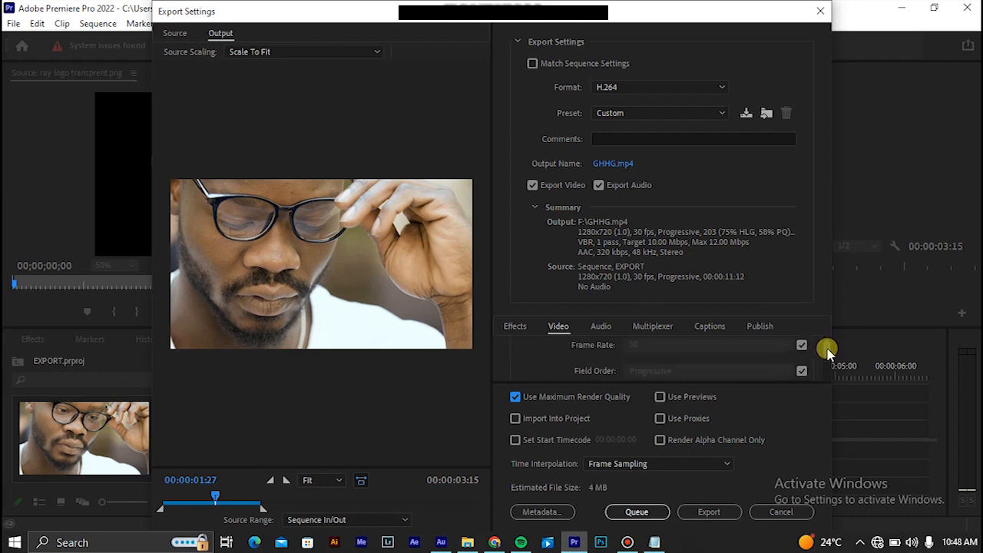
{"action": "scroll", "coordinate": [827, 352], "scroll_direction": "up", "scroll_amount": 2}
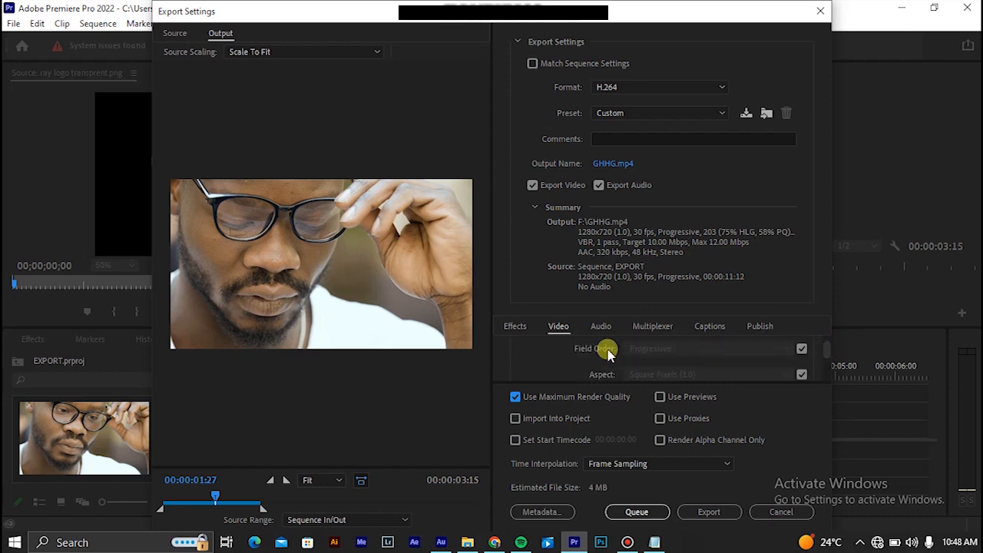
{"action": "scroll", "coordinate": [825, 352], "scroll_direction": "up", "scroll_amount": 3}
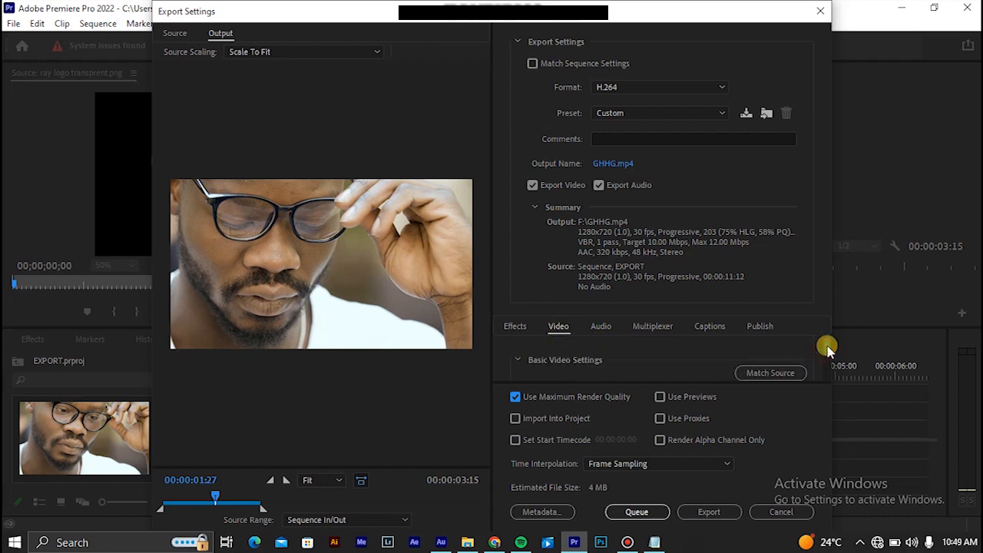
{"action": "scroll", "coordinate": [825, 350], "scroll_direction": "down", "scroll_amount": 4}
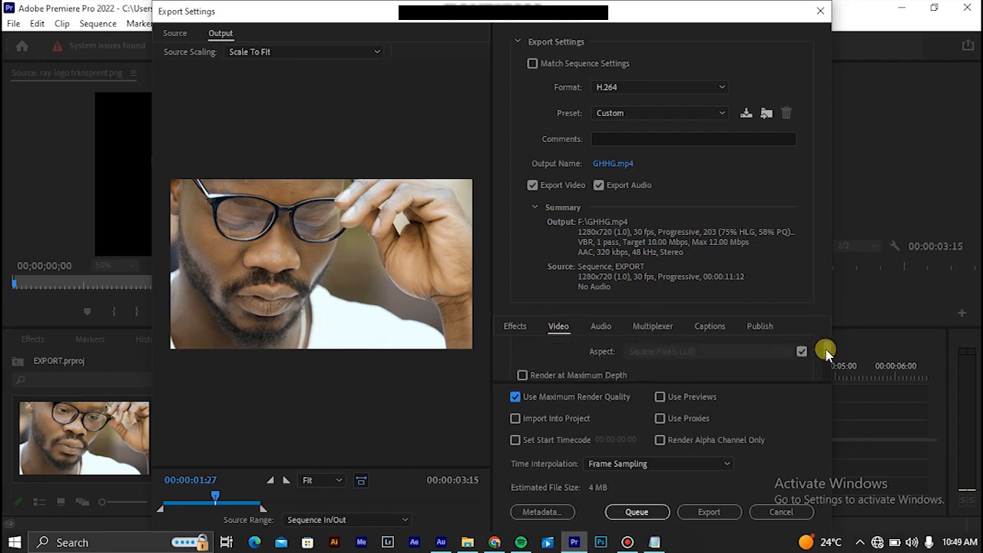
{"action": "scroll", "coordinate": [825, 352], "scroll_direction": "up", "scroll_amount": 2}
{"action": "scroll", "coordinate": [825, 353], "scroll_direction": "down", "scroll_amount": 2}
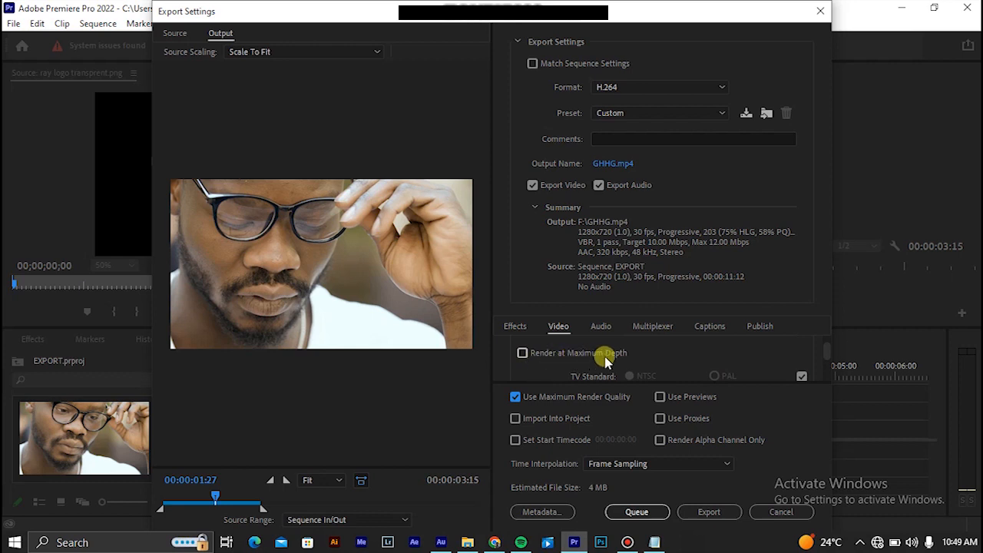
{"action": "left_click", "coordinate": [523, 354]}
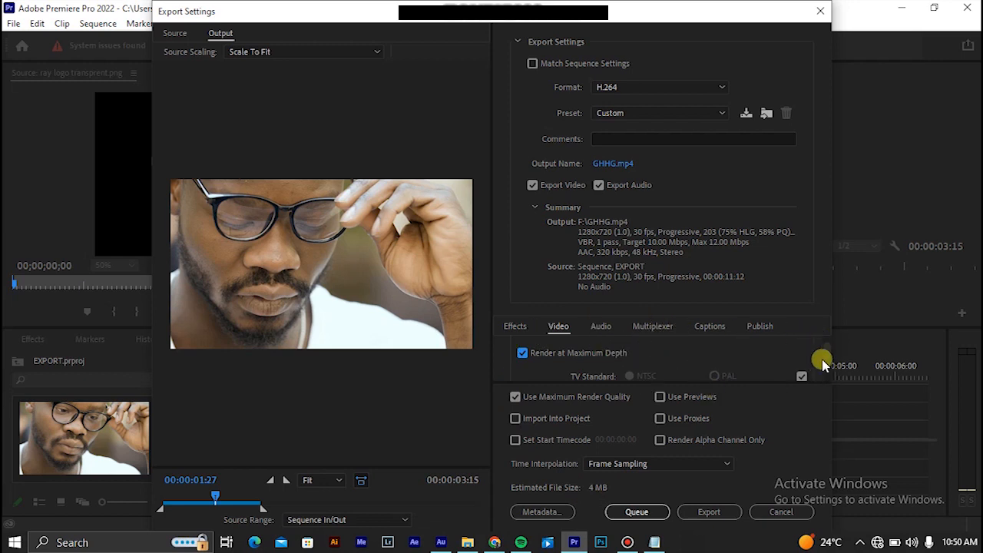
- Raise the target and maximum bitrates to about 30.78 Mbps and start exporting the video
{"action": "left_click_drag", "start_coordinate": [828, 352], "coordinate": [828, 360]}
{"action": "scroll", "coordinate": [829, 367], "scroll_direction": "down", "scroll_amount": 3}
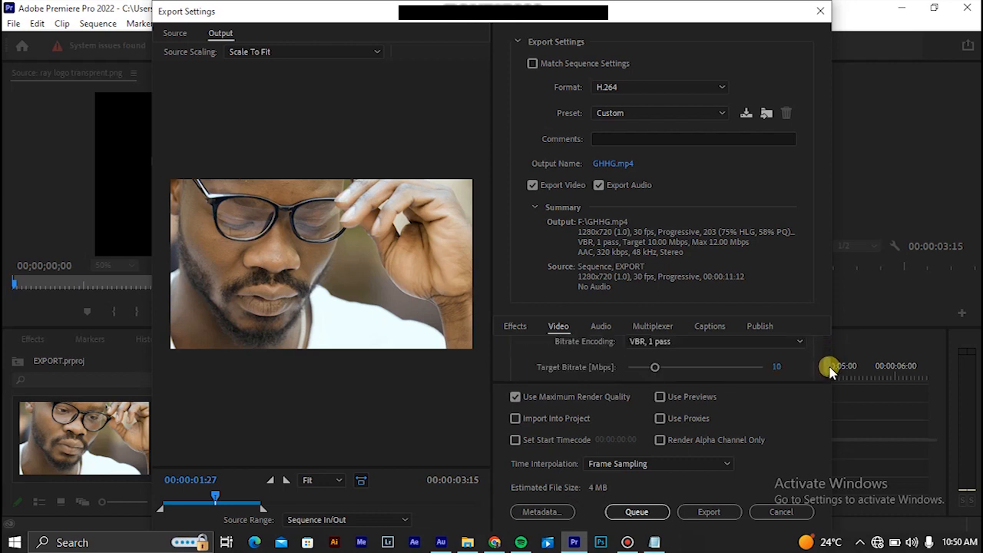
{"action": "left_click_drag", "start_coordinate": [655, 344], "coordinate": [663, 346]}
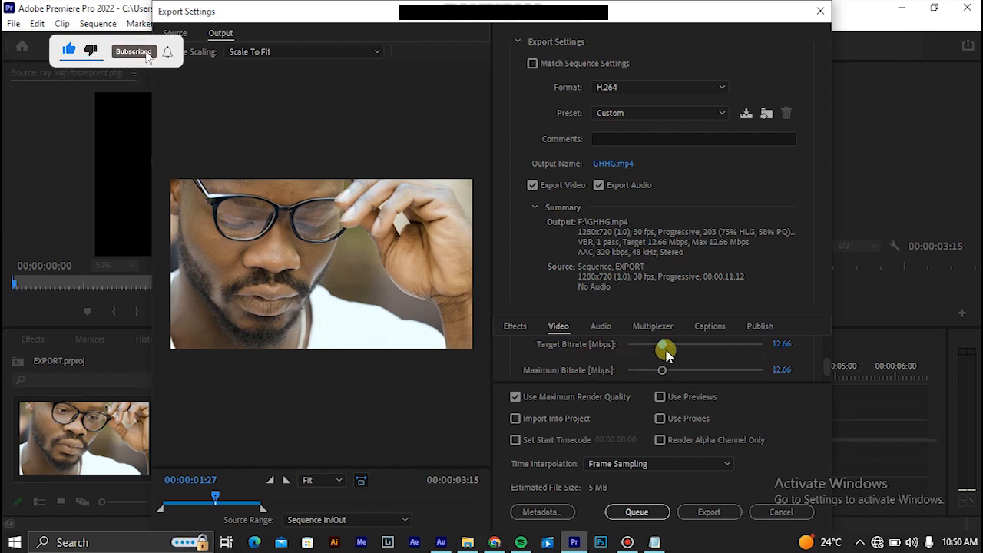
{"action": "mouse_move", "coordinate": [665, 351]}
{"action": "left_mouse_down"}
{"action": "mouse_move", "coordinate": [658, 346]}
{"action": "mouse_move", "coordinate": [680, 345]}
{"action": "left_mouse_up"}
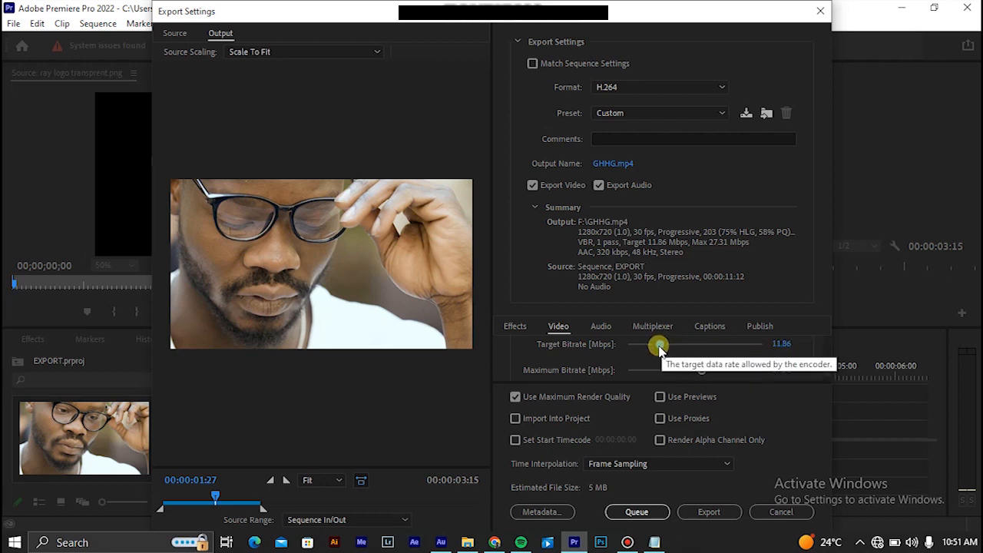
{"action": "left_click_drag", "start_coordinate": [660, 346], "coordinate": [669, 347]}
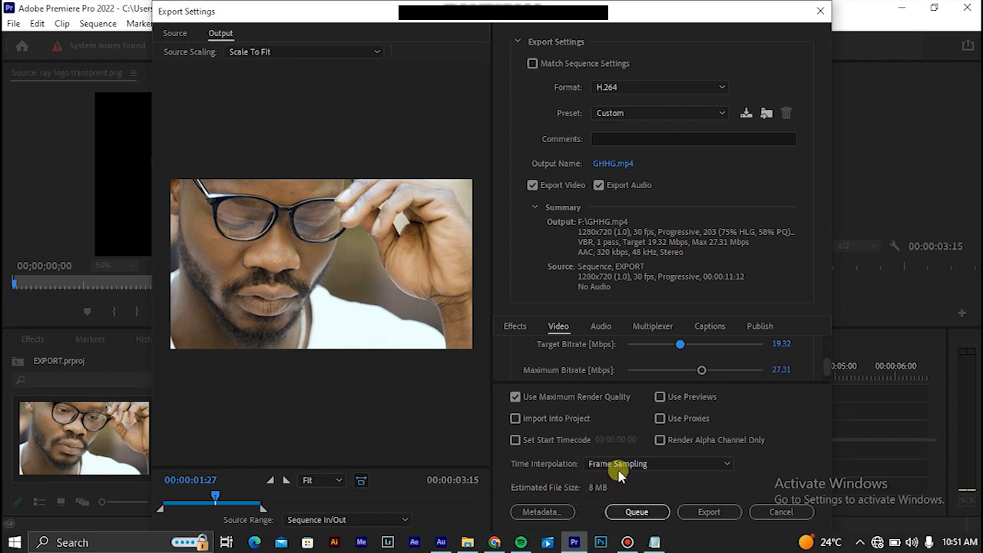
{"action": "left_click_drag", "start_coordinate": [674, 347], "coordinate": [707, 346]}
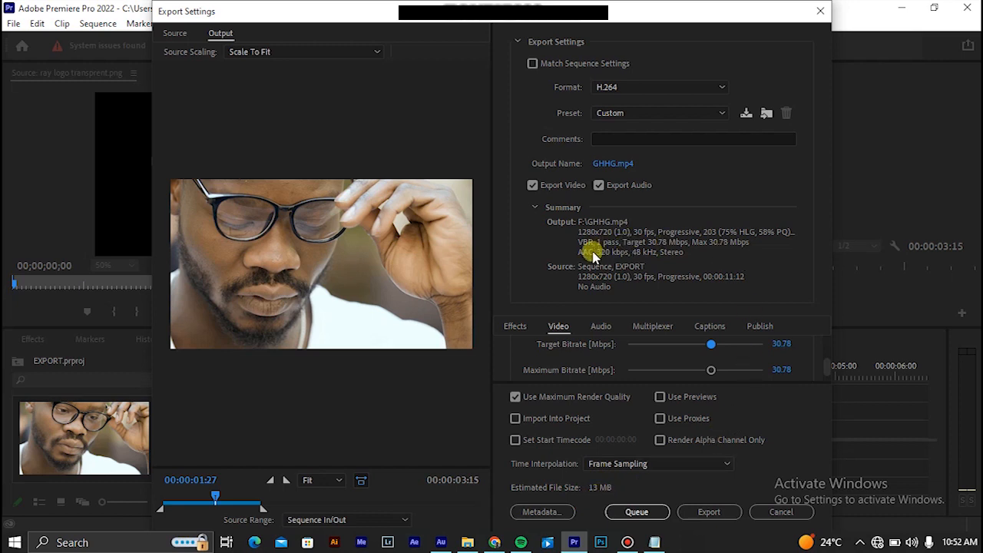
{"action": "left_click", "coordinate": [706, 520]}
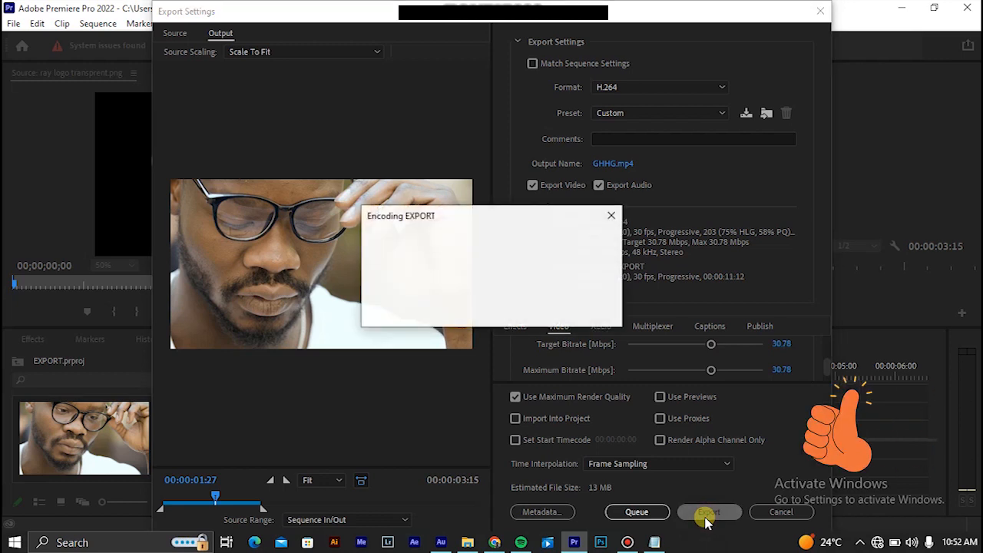